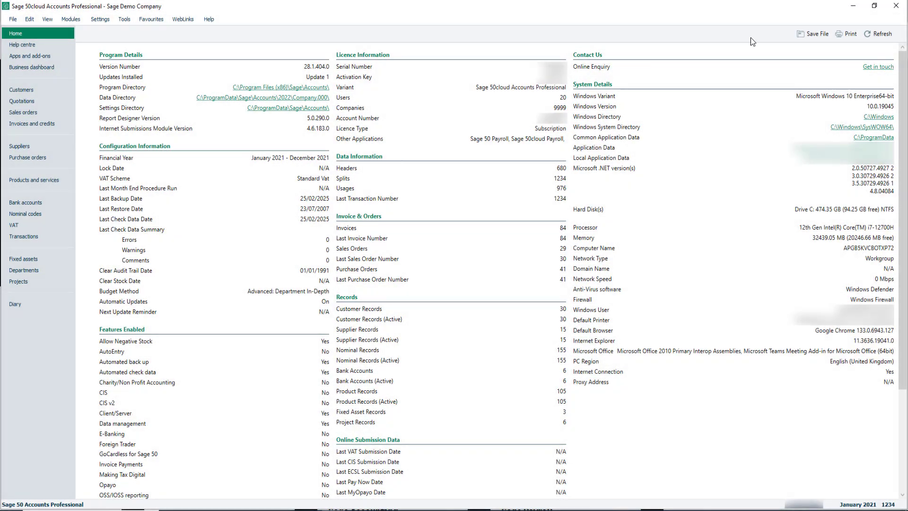
- Close Sage 50 Accounts and open the Sage 50 Accounts (Desktop) product page in the Sage Help Centre in the browser
click(897, 6)
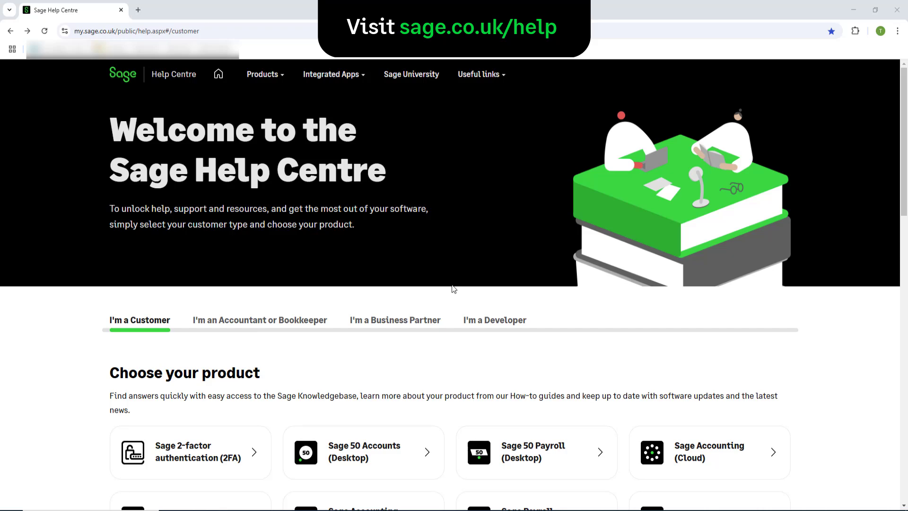
scroll(453, 289, down, 2)
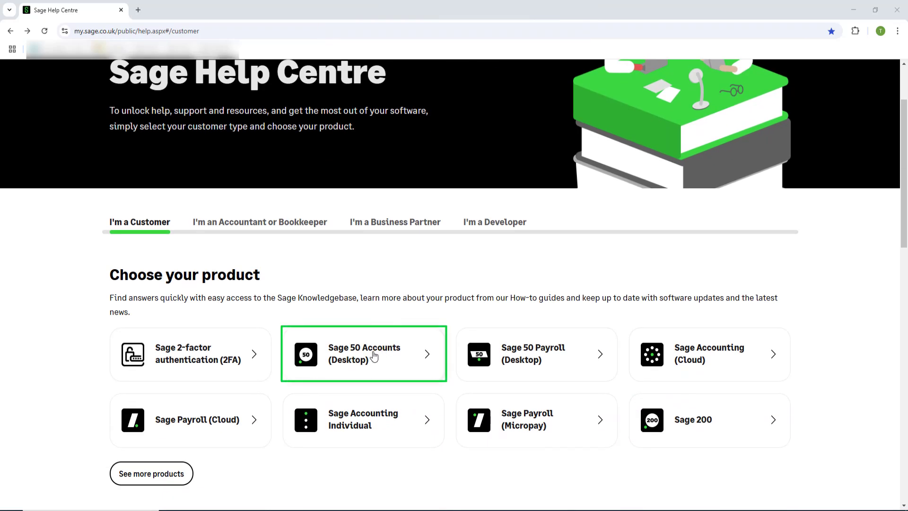
click(374, 356)
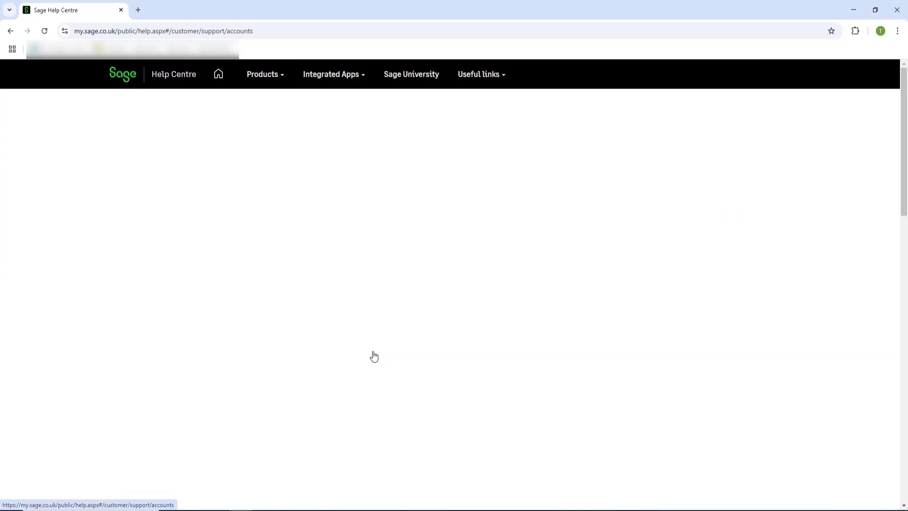
- Open the Install your software hub, then the Upgrade your installed software guide
scroll(373, 352, down, 3)
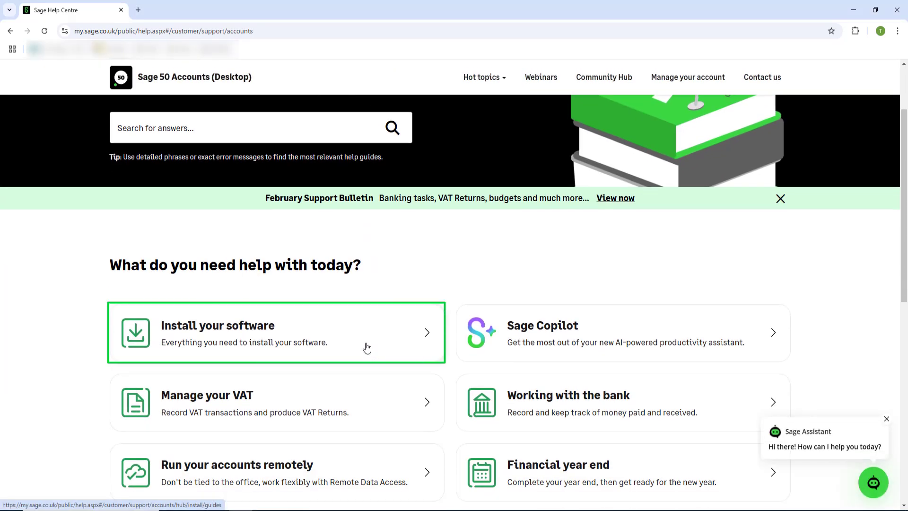
click(367, 348)
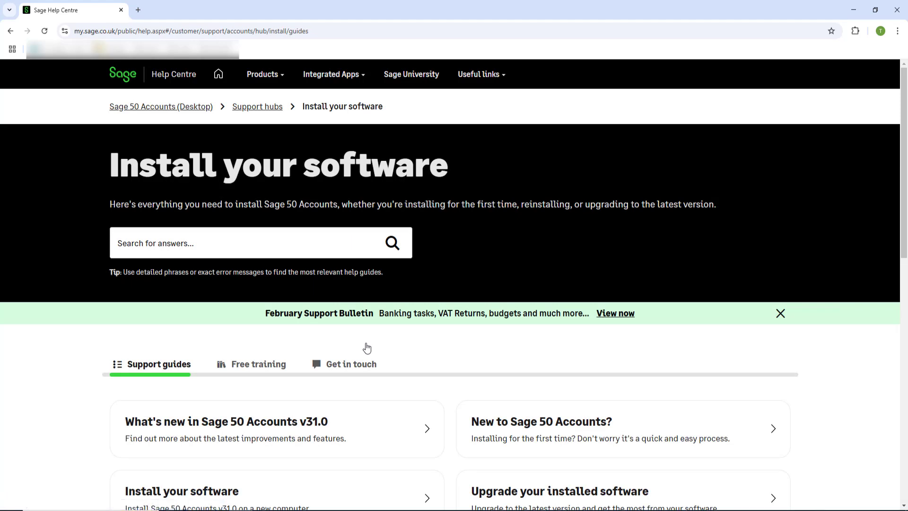
scroll(366, 348, down, 2)
scroll(473, 374, down, 1)
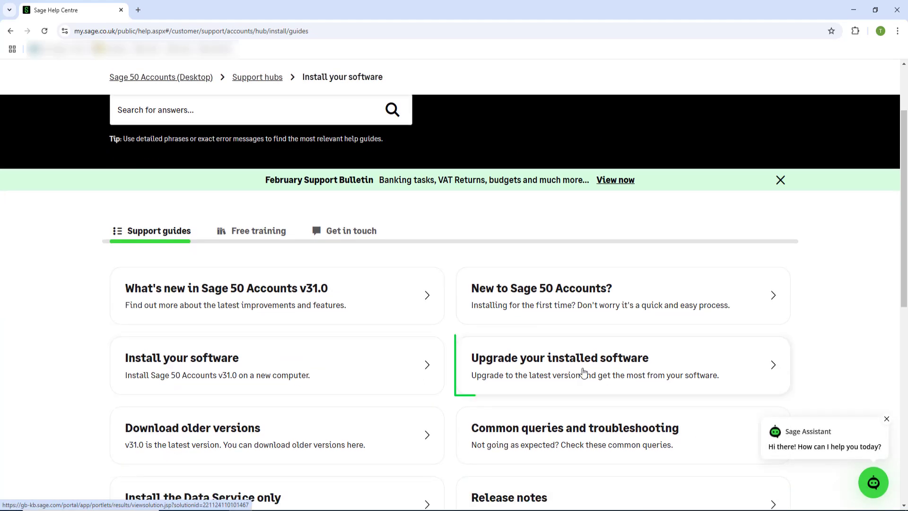
click(717, 370)
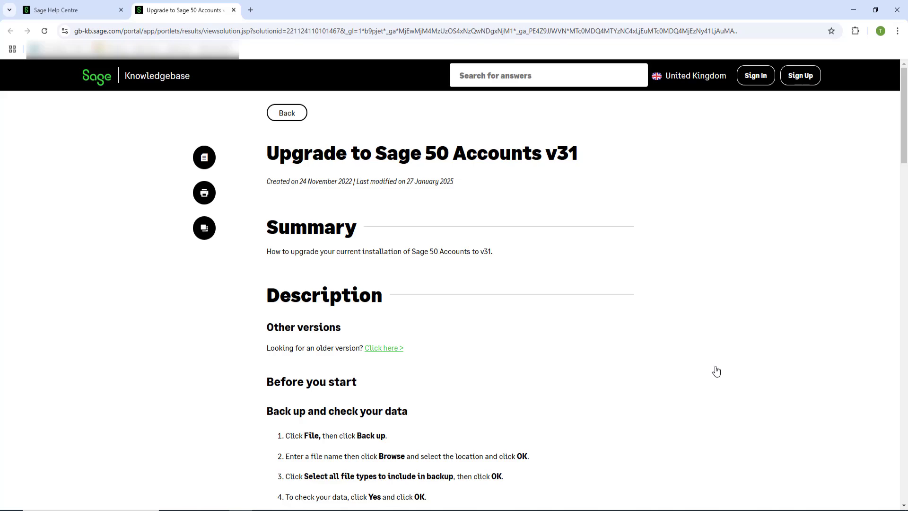
- Download Sage 50 Accounts 64-bit from the upgrade article's Install the full program section
scroll(717, 371, down, 6)
scroll(717, 370, down, 8)
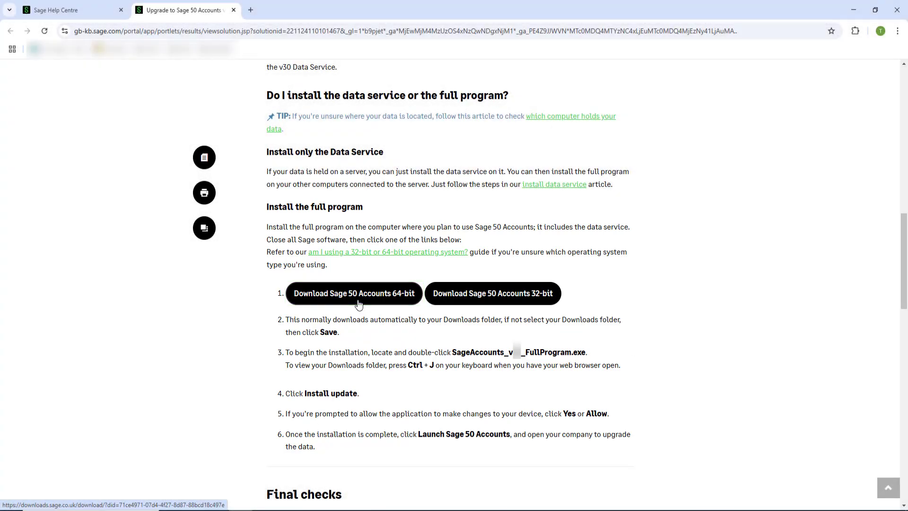
click(358, 301)
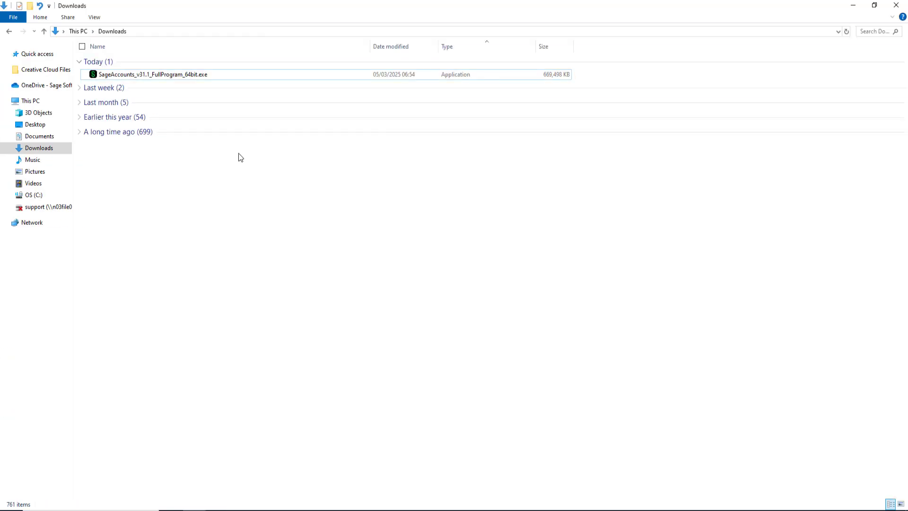
- Run SageAccounts_v31.1_FullProgram_64bit.exe, accept the licence for an upgrade installation, allow it, and launch Sage 50 Accounts
click(210, 76)
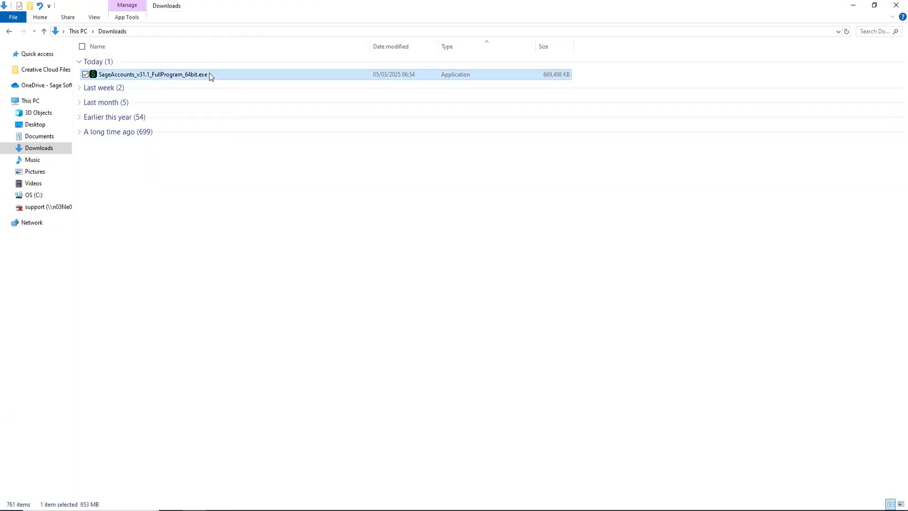
double_click(210, 75)
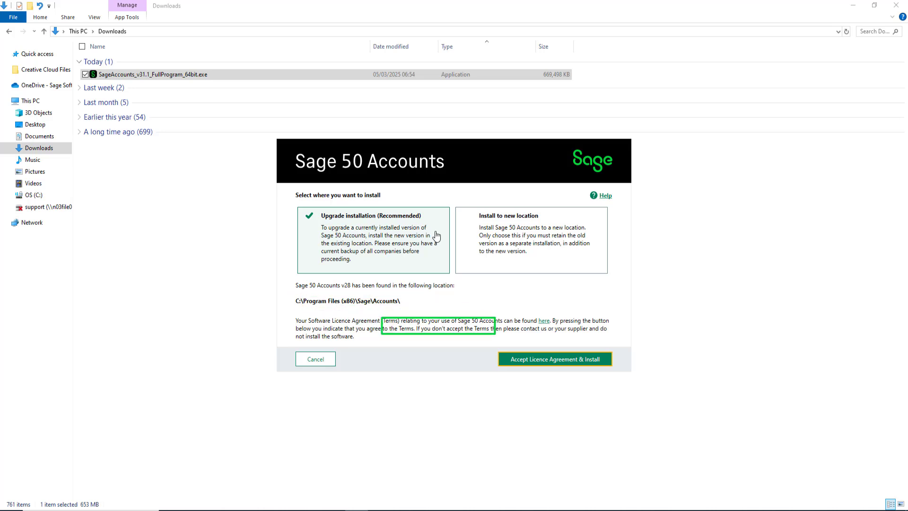
click(562, 362)
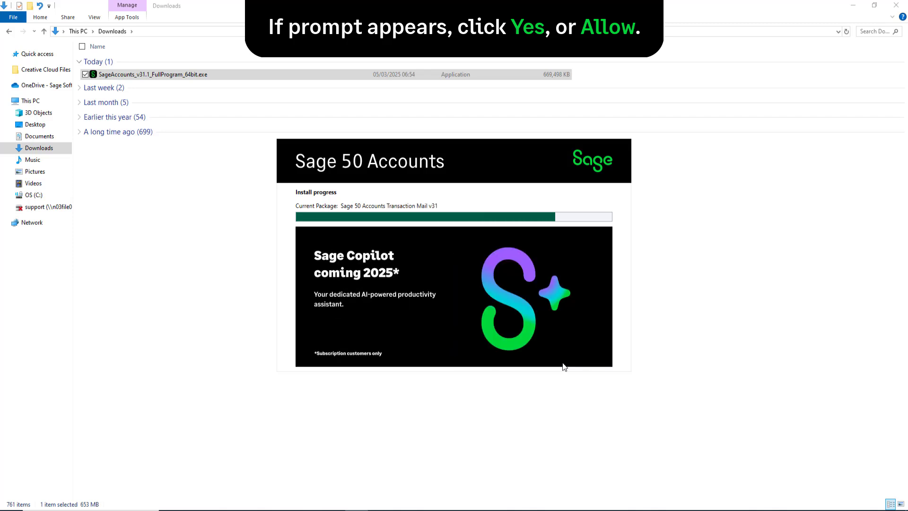
click(562, 361)
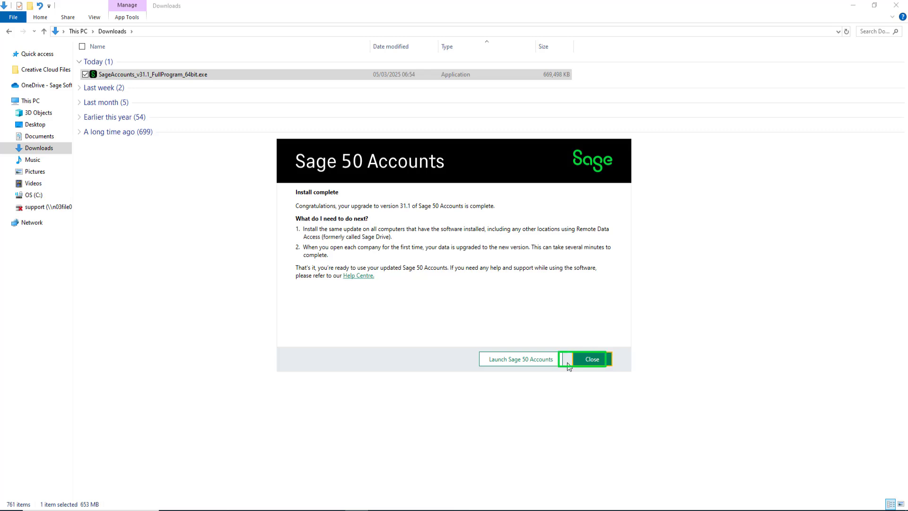
click(540, 361)
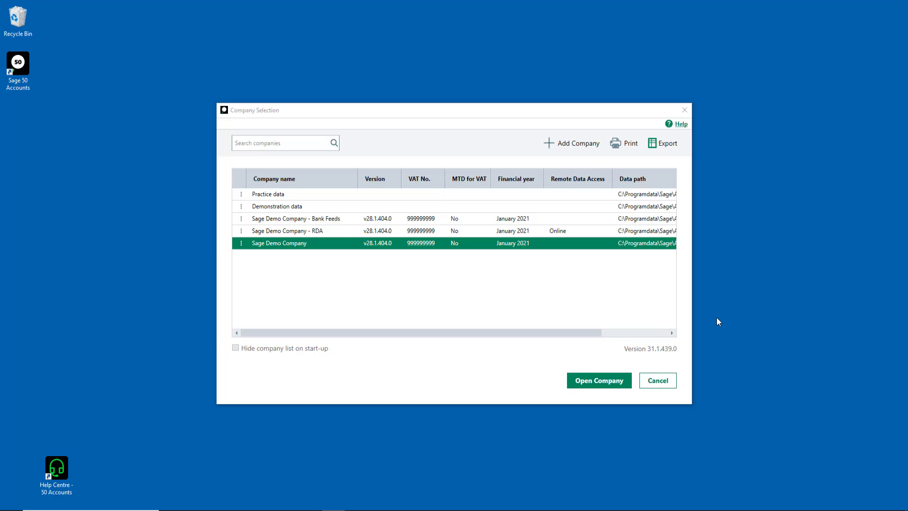
- Open Sage Demo Company, agree to update its data, and close the File Maintenance Problems Report
click(564, 247)
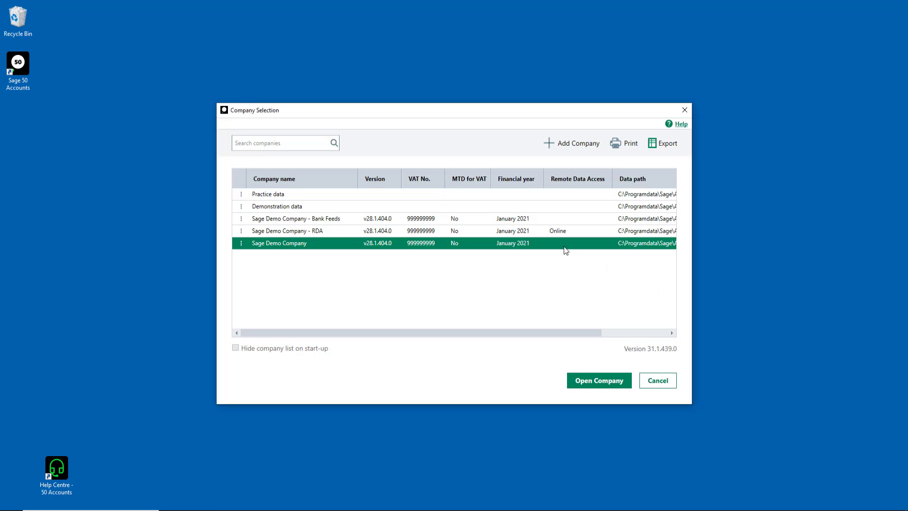
click(610, 383)
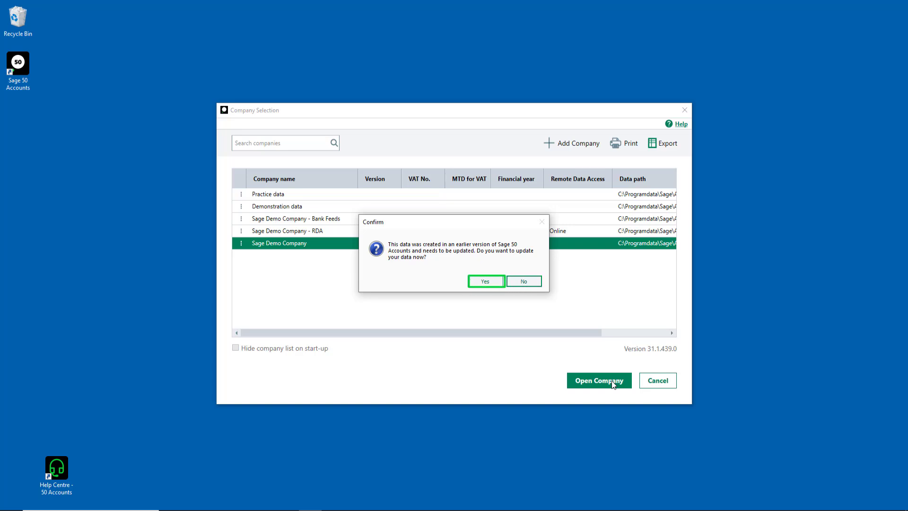
click(492, 280)
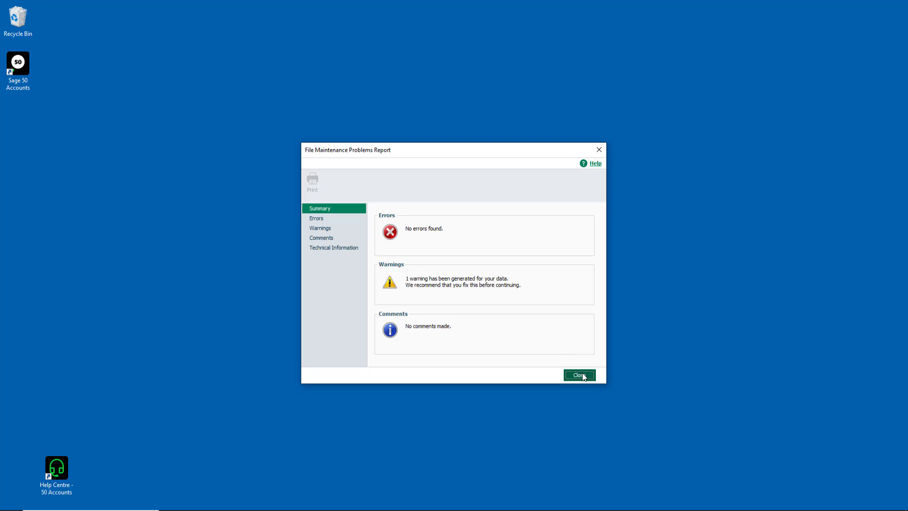
click(583, 373)
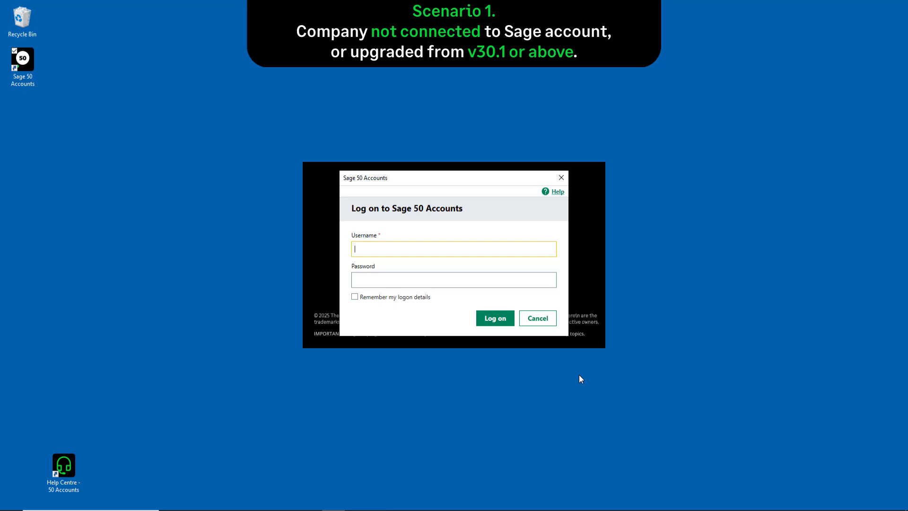
- Log on to the company as Manager with the account password
text(Manager)
key(Tab)
text(•)
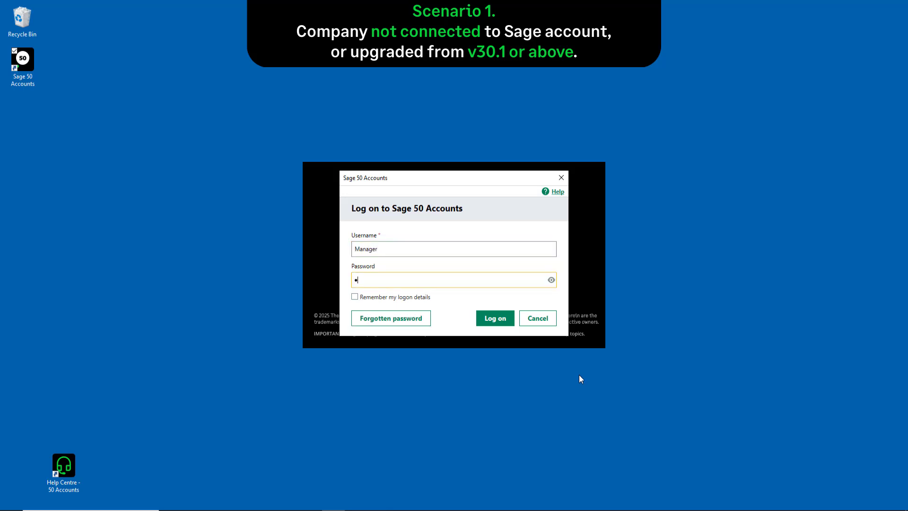
click(509, 320)
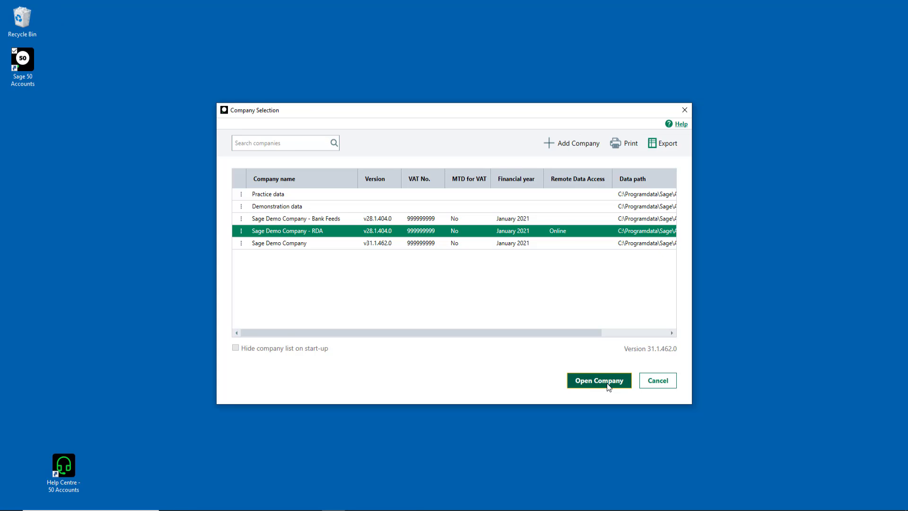
- Open Sage Demo Company - RDA and sign in with the Sage account e-mail and password
click(609, 385)
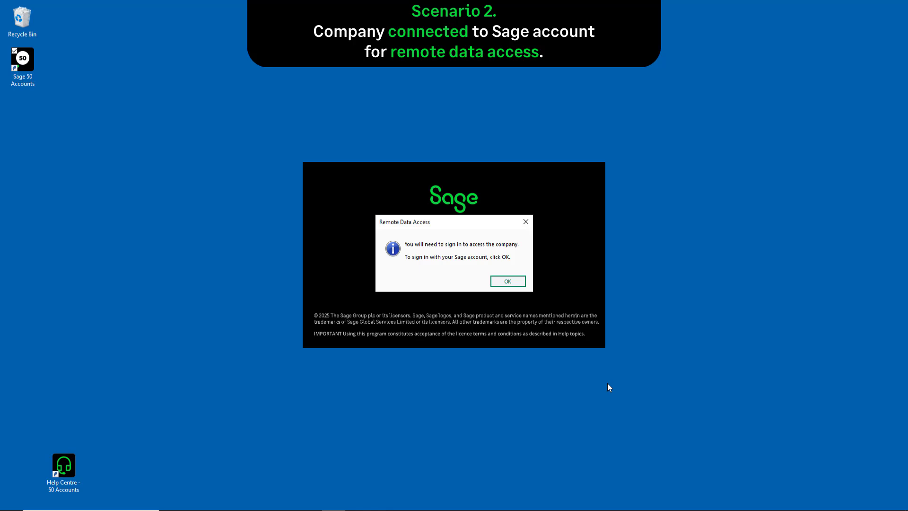
click(508, 282)
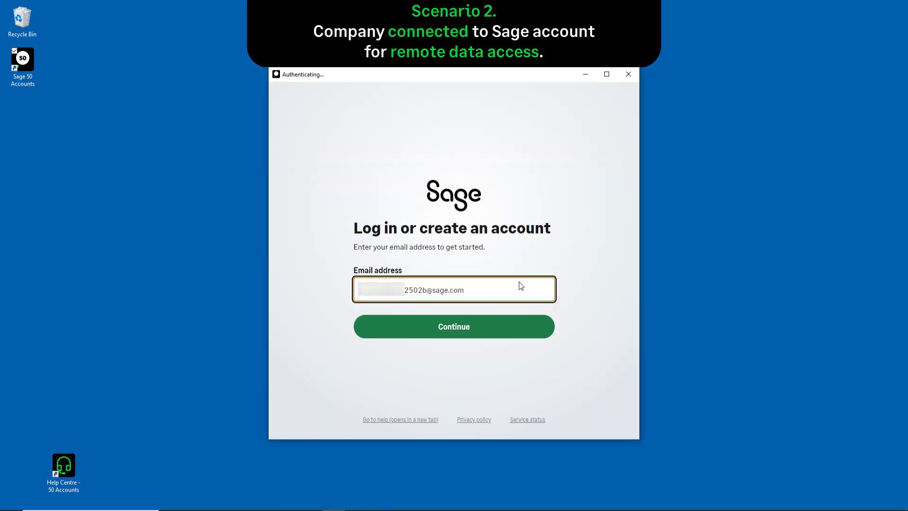
click(485, 336)
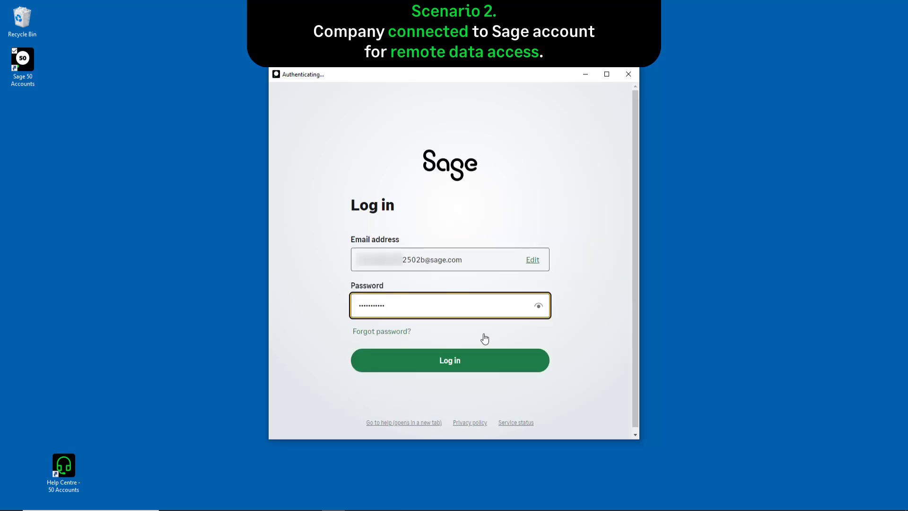
click(487, 363)
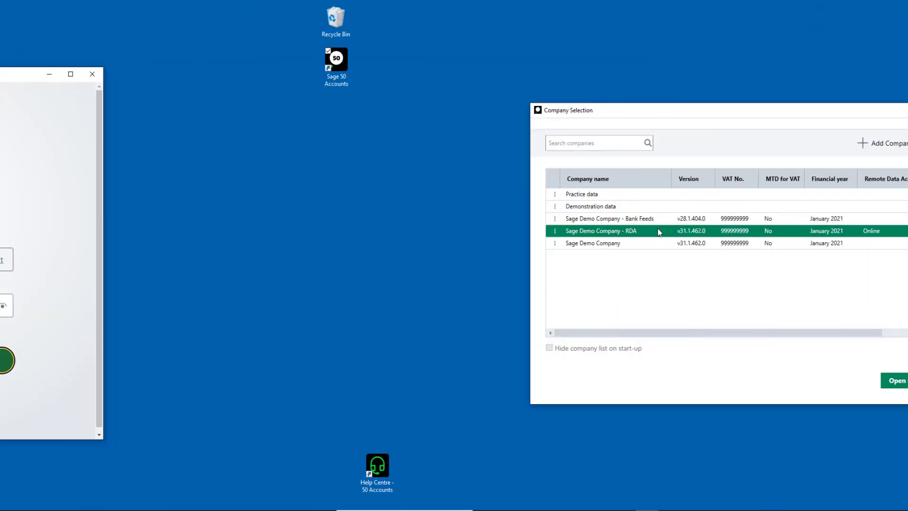
- Open Sage Demo Company - Bank Feeds and log on as Manager with the account password
click(331, 219)
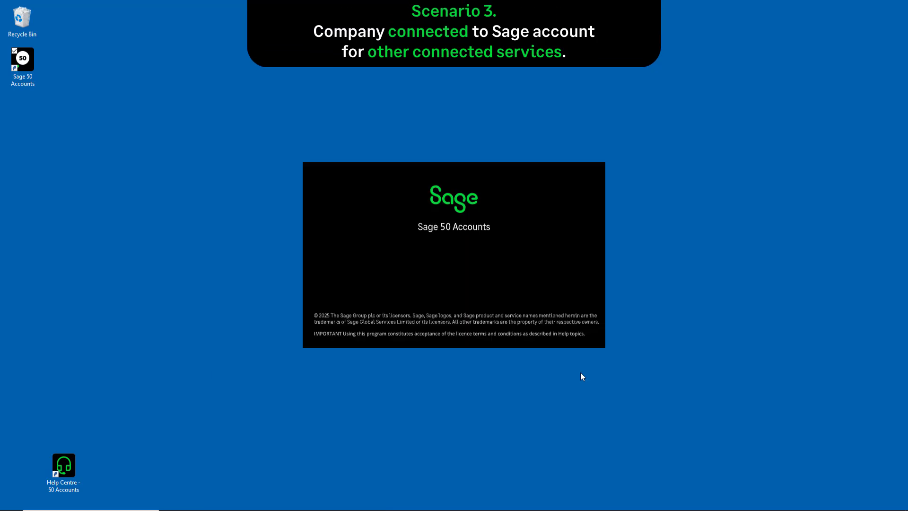
text(Manager)
key(Tab)
text(a)
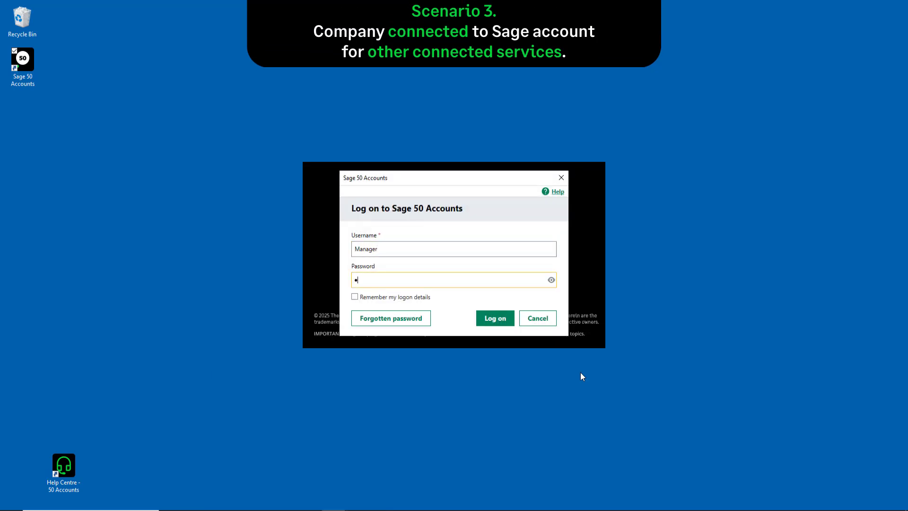
click(501, 320)
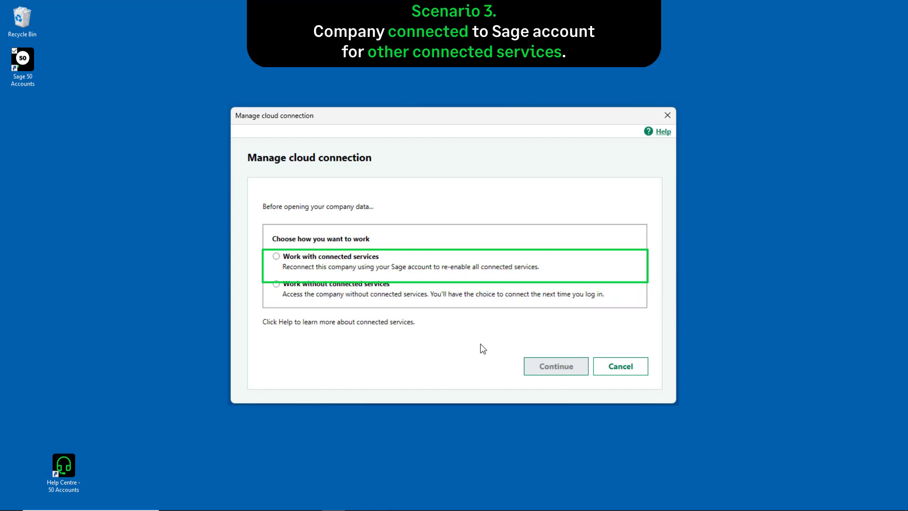
- Choose to work with connected services and enter the Sage account e-mail address
click(276, 256)
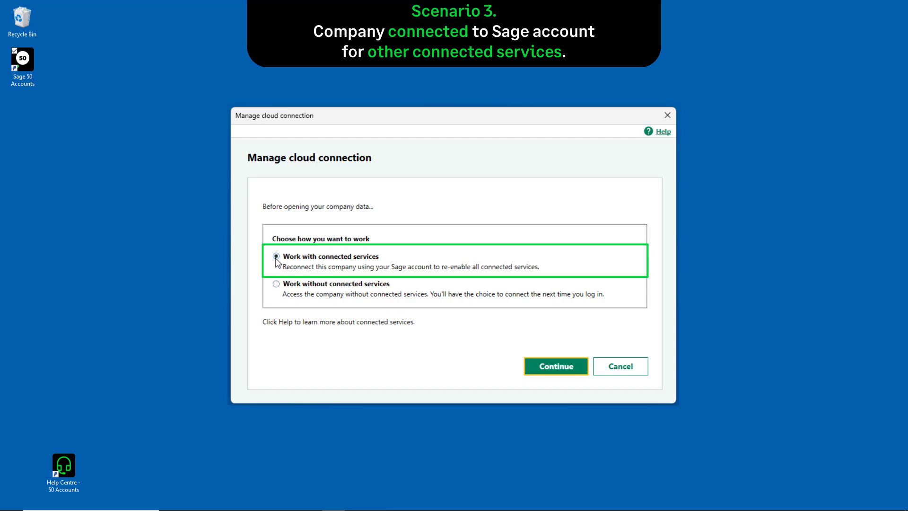
click(578, 372)
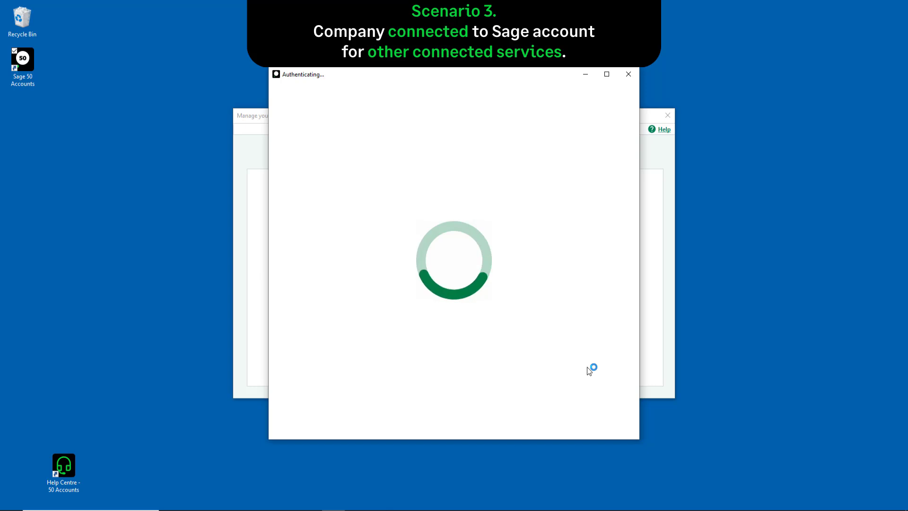
text(...)
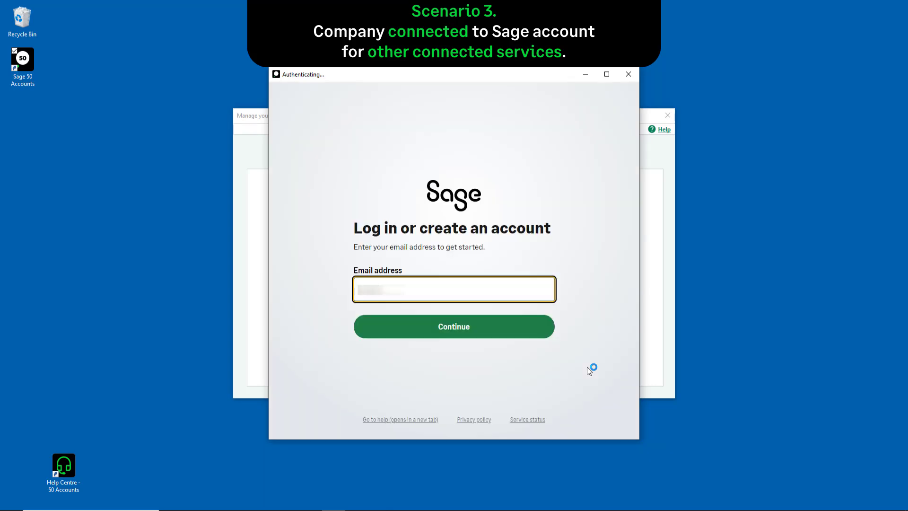
text(...)
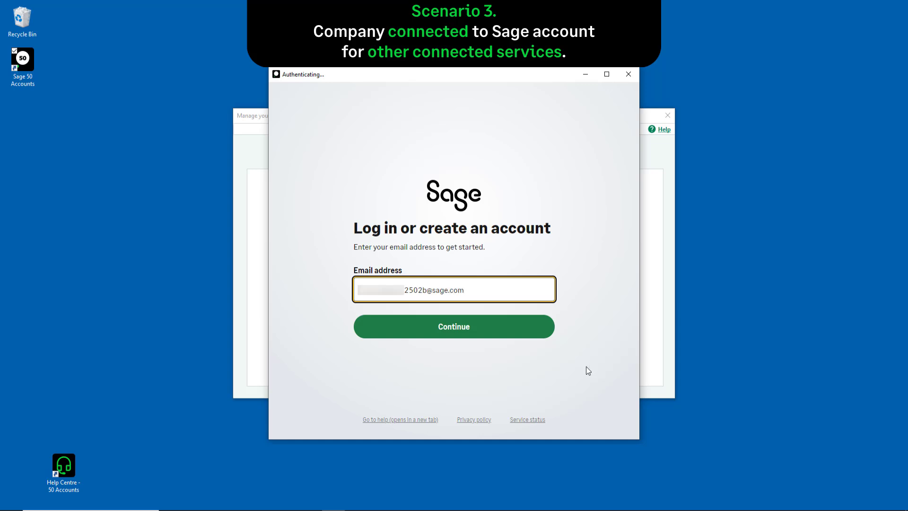
click(522, 331)
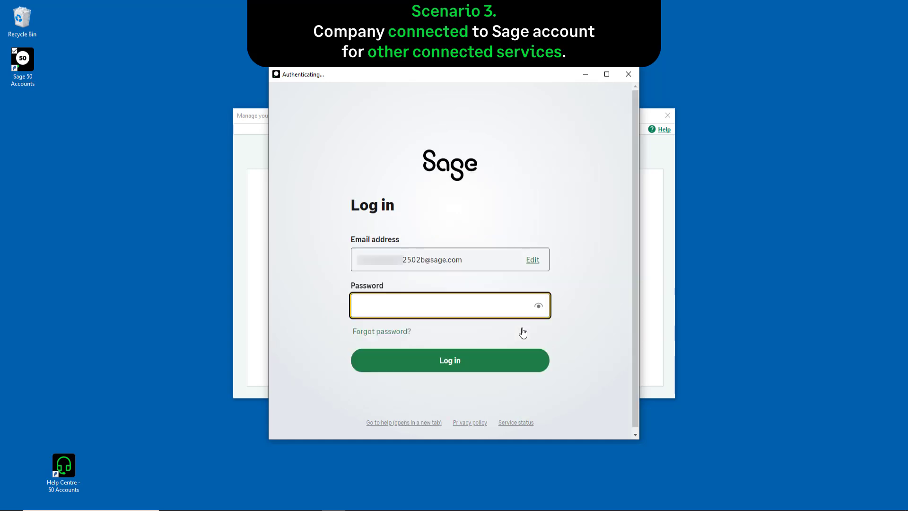
- Enter the Sage account password and the 6-digit verification code to finish signing in
text(•••••••••••)
click(503, 366)
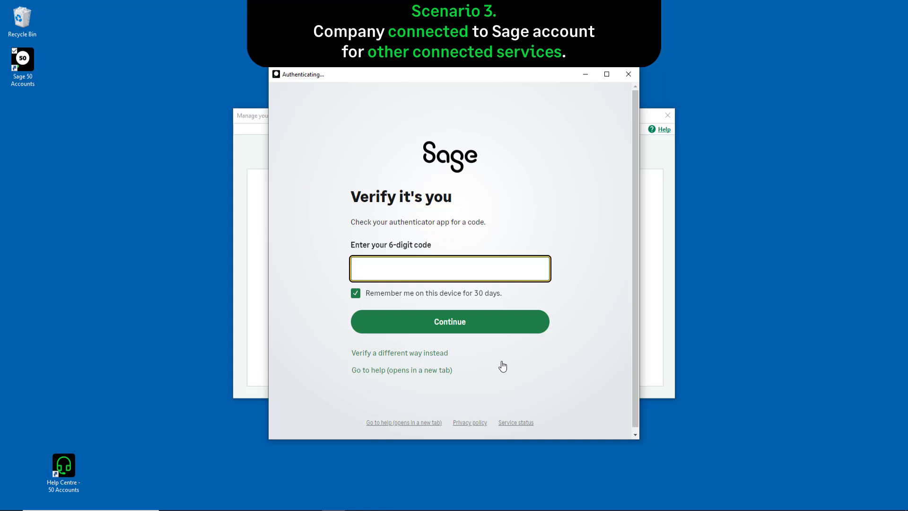
click(503, 330)
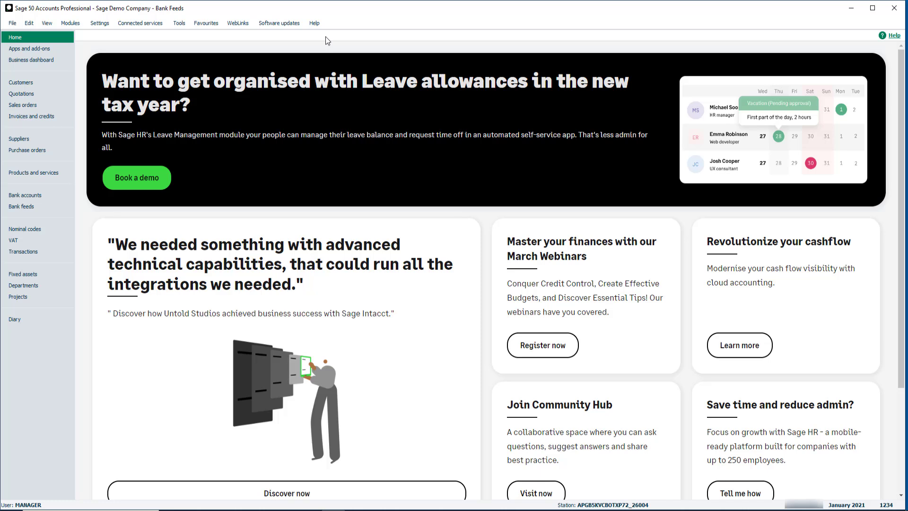
- Open the About screen to check the installed version number
click(316, 25)
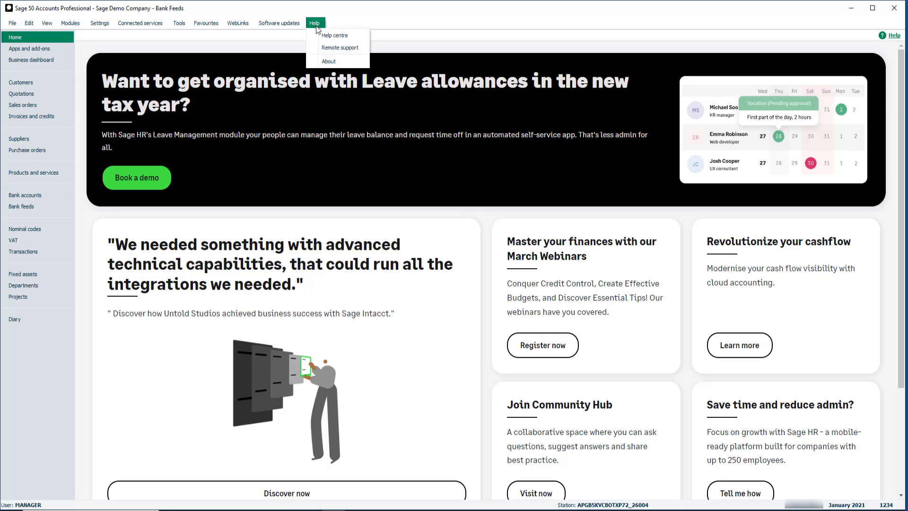
click(320, 59)
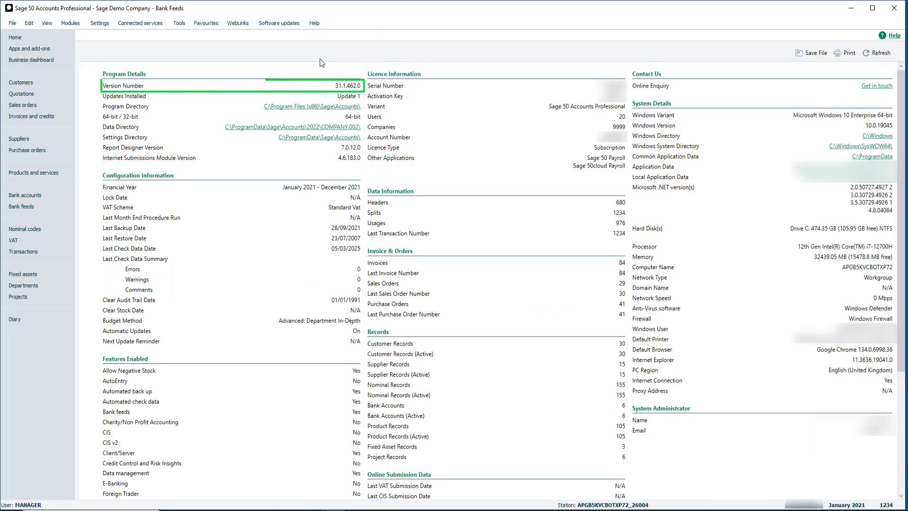